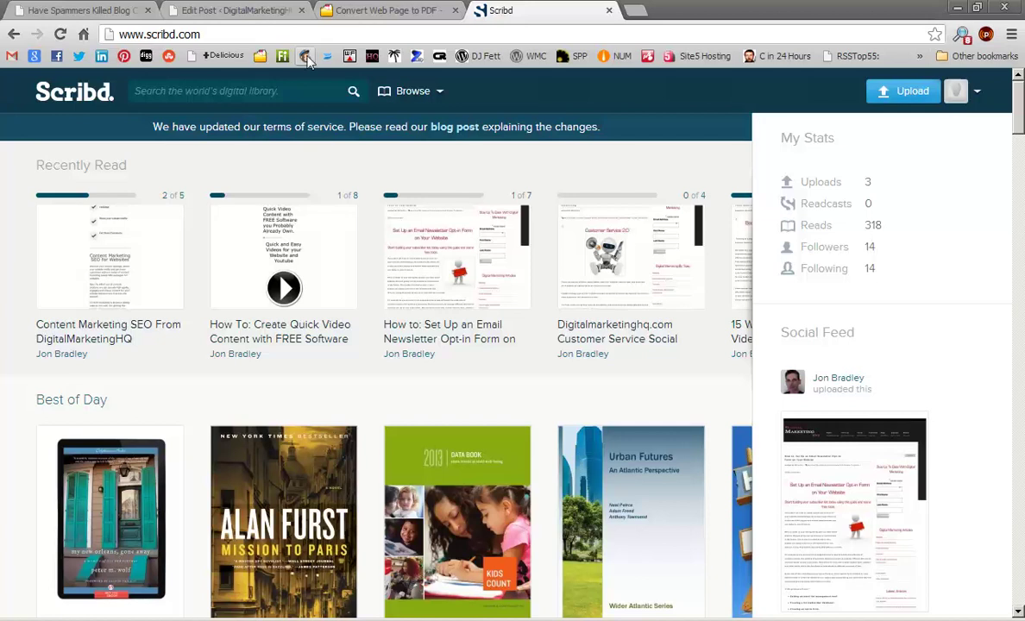
Switch to Adobe Reader and examine the layout of the PDF that Web2PDF made from the blog post, then return to the browser
left_click(388, 18)
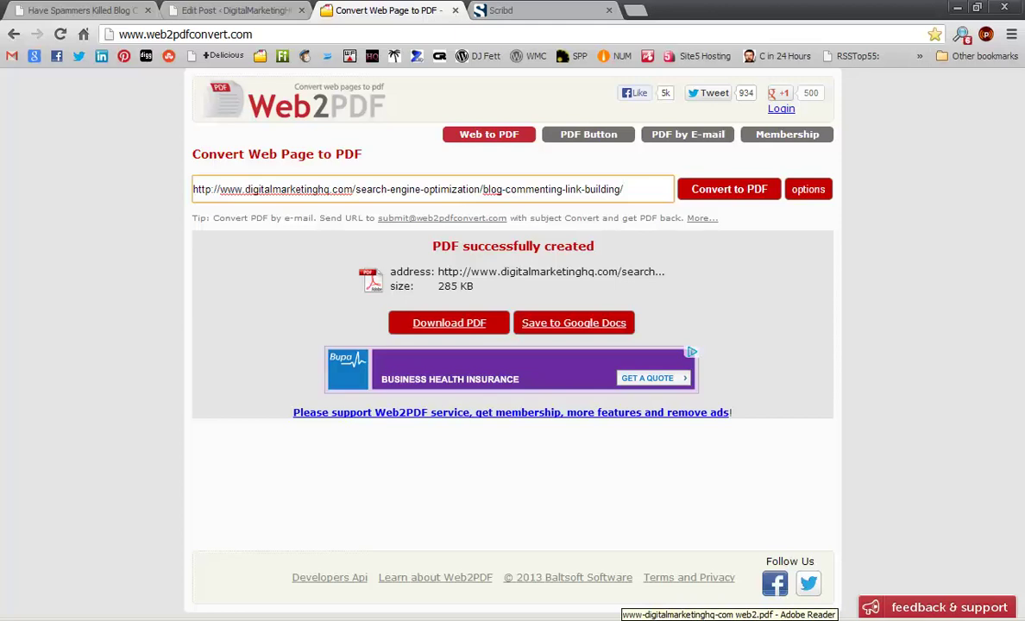
key("alt+Tab")
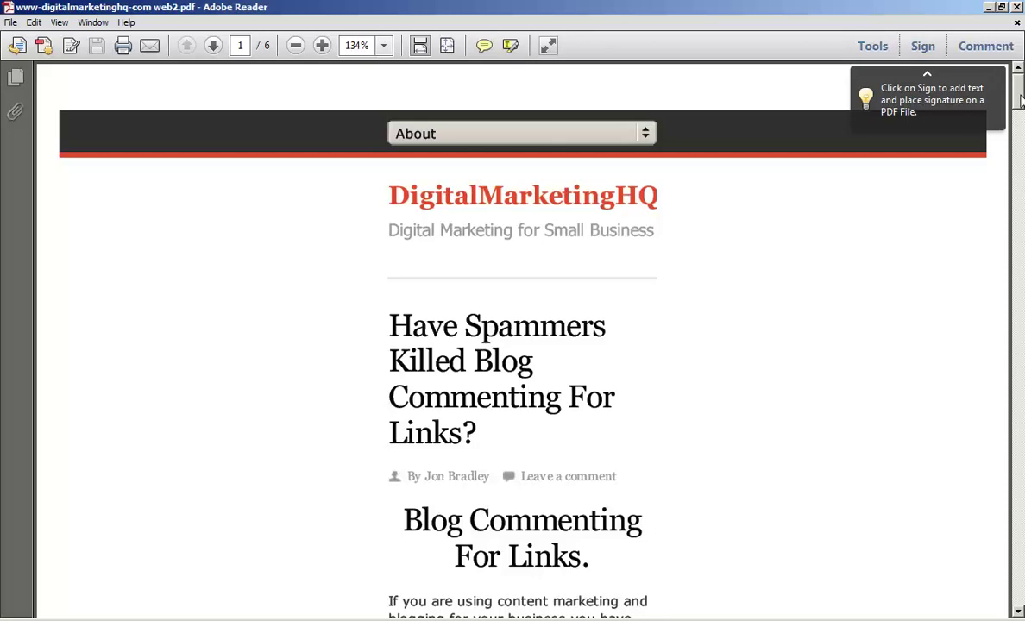
mouse_move(1021, 102)
left_mouse_down()
mouse_move(1020, 132)
mouse_move(1020, 102)
left_mouse_up()
scroll(522, 345, "down", 15)
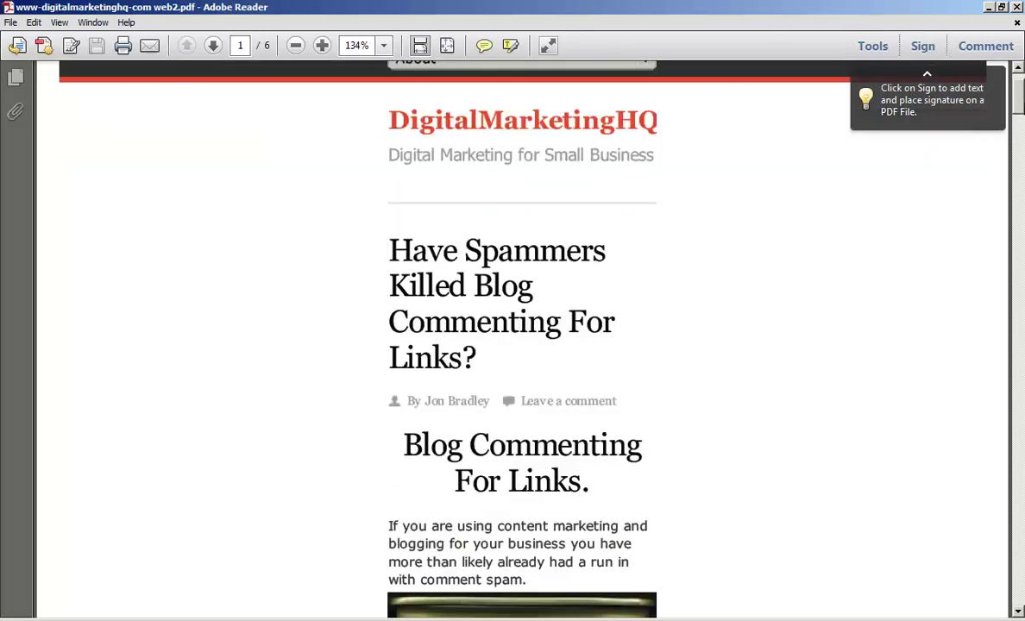
scroll(522, 345, "down", 5)
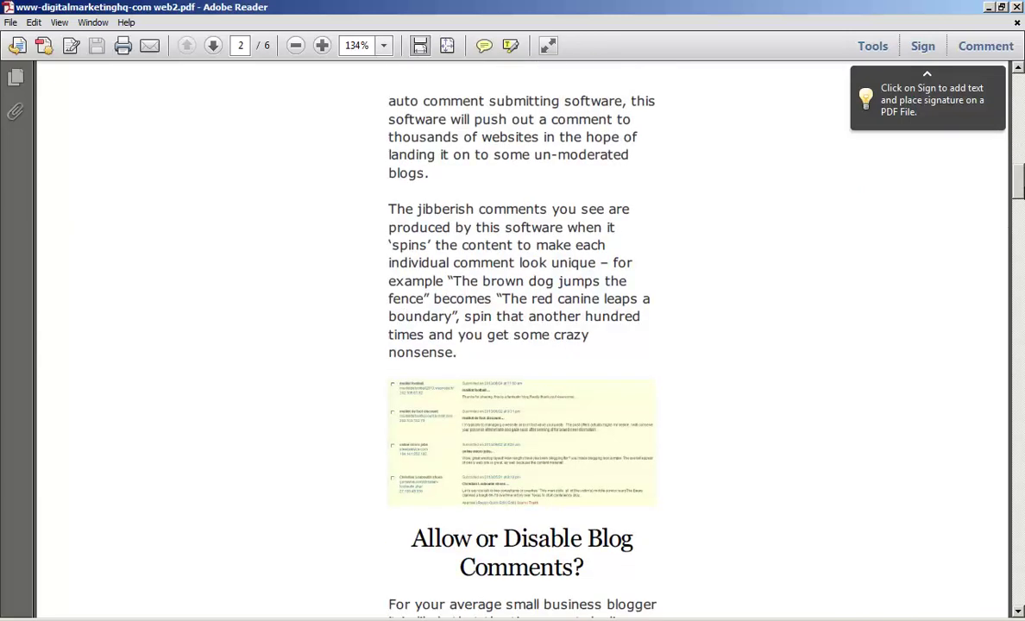
scroll(523, 345, "up", 4)
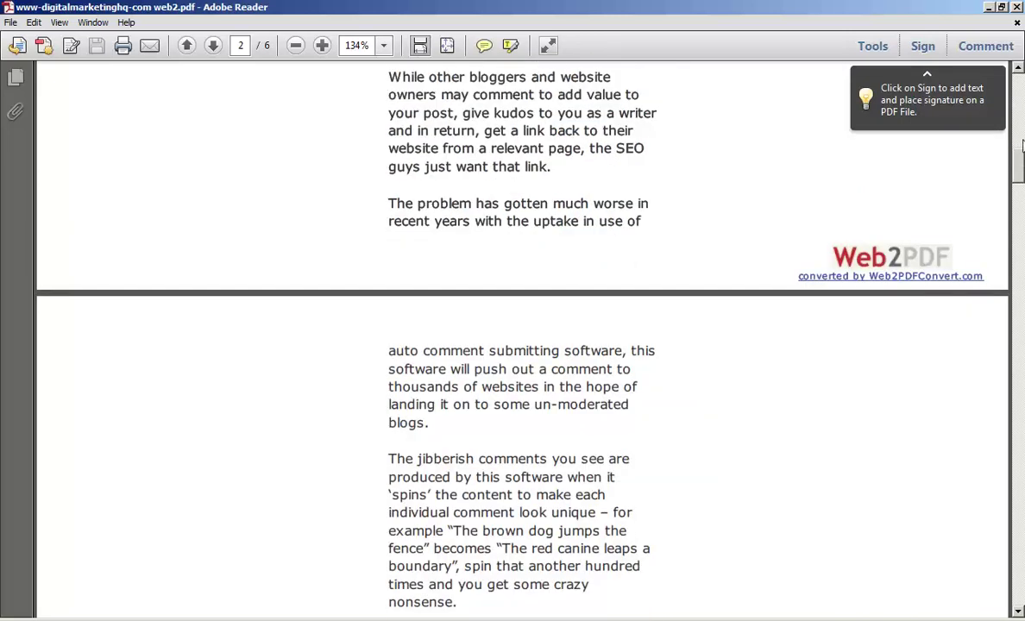
left_click_drag(1020, 167, 1019, 397)
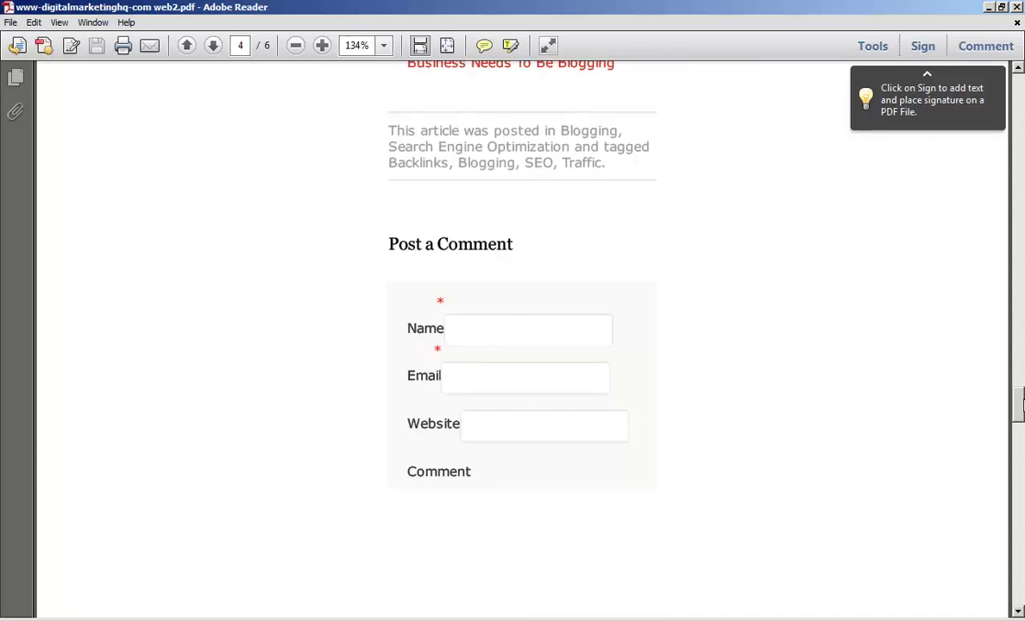
left_click(990, 7)
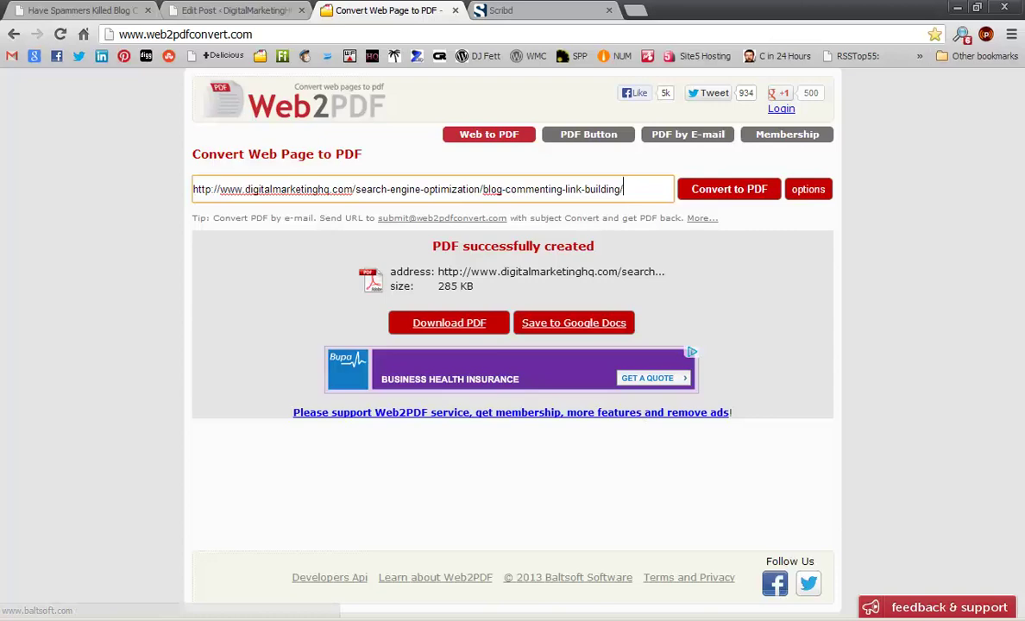
key("alt+Tab")
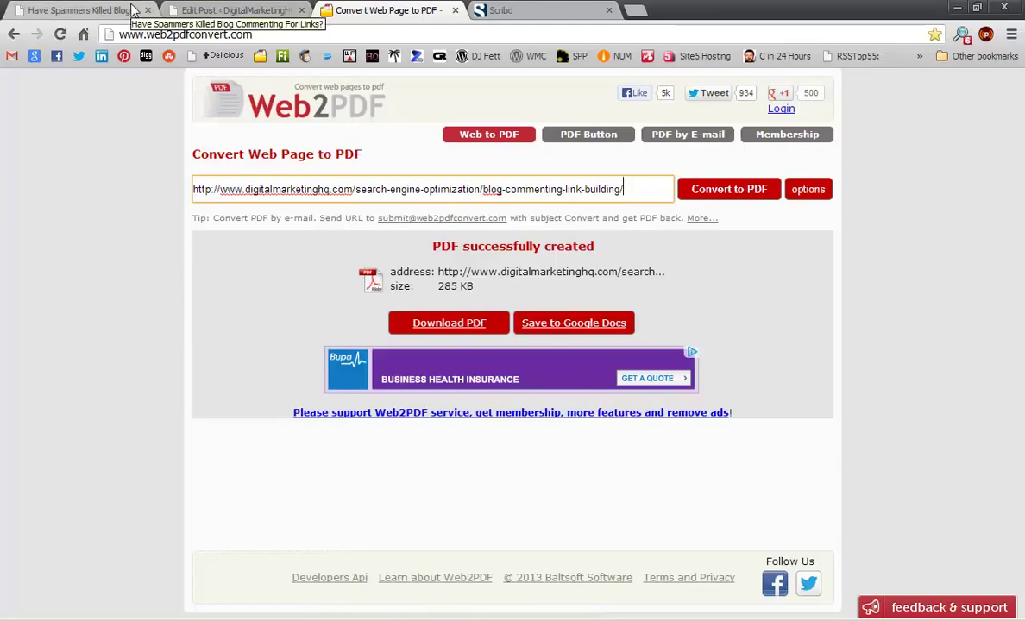
In the WordPress post editor, copy the post body from the "Blog Commenting For Links." heading up to just before "And Finally..."
left_click(134, 10)
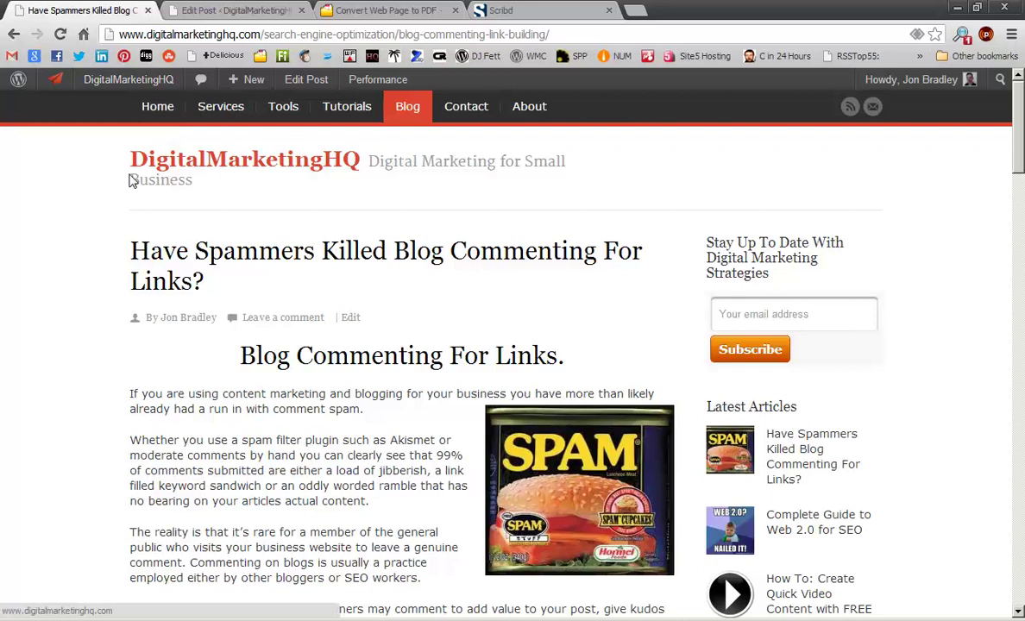
left_click(235, 12)
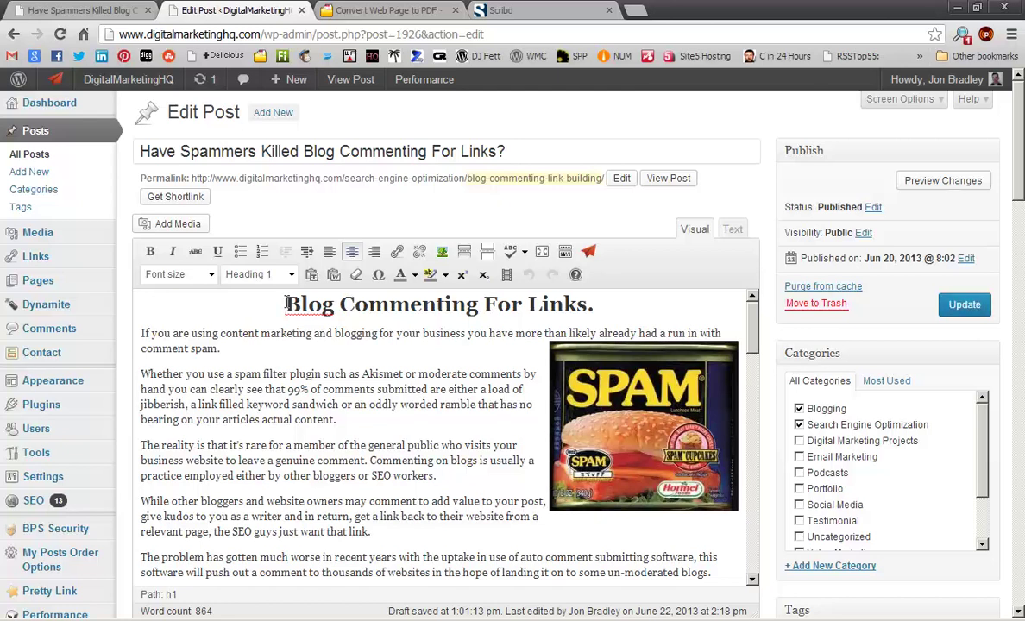
left_click_drag(285, 304, 663, 484)
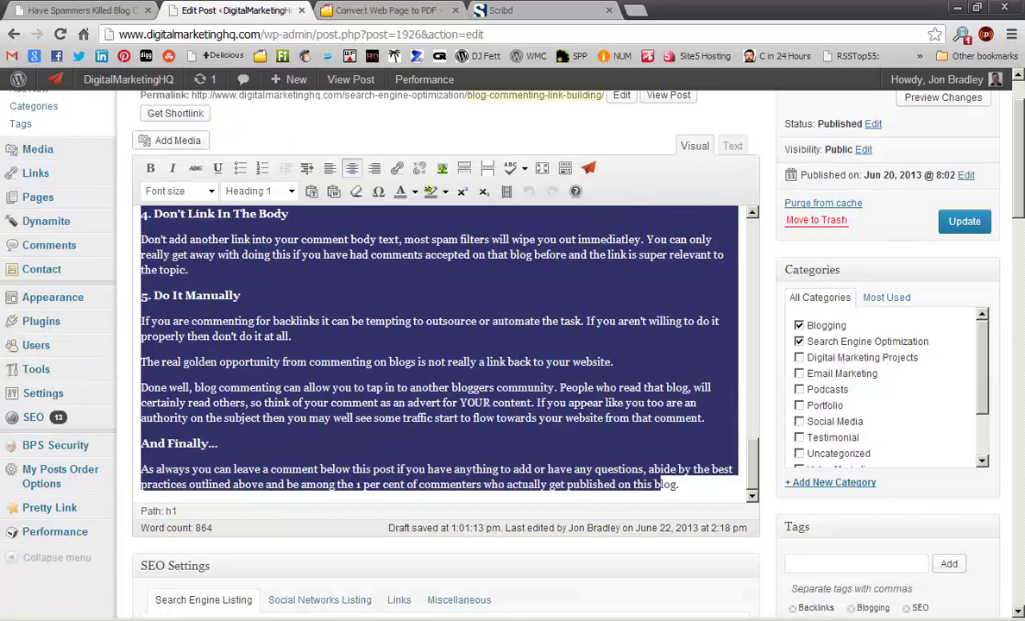
left_click_drag(663, 485, 712, 316)
scroll(690, 388, "down", 1)
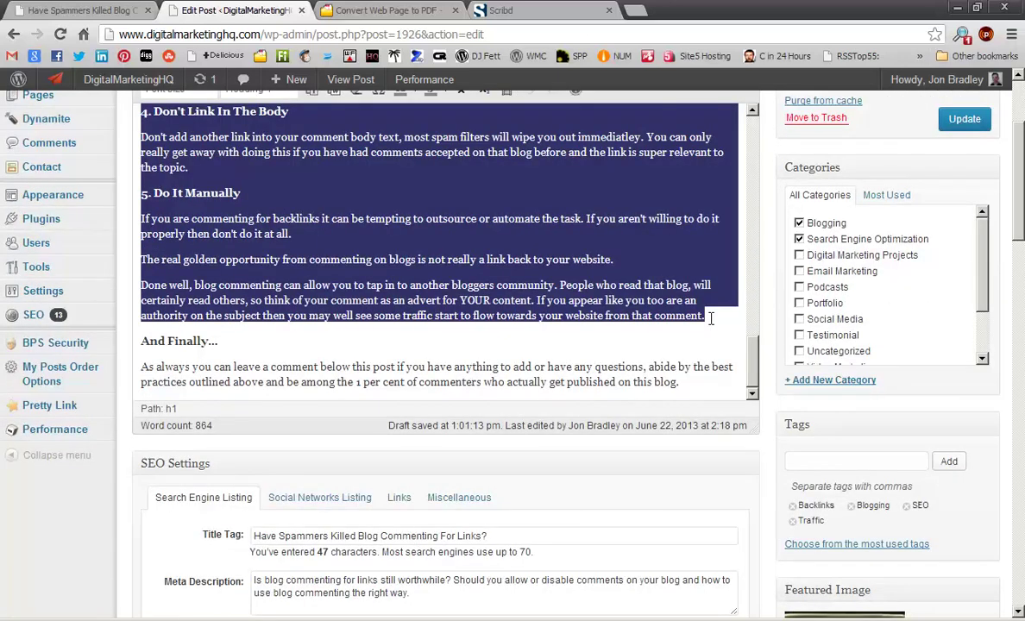
right_click(709, 261)
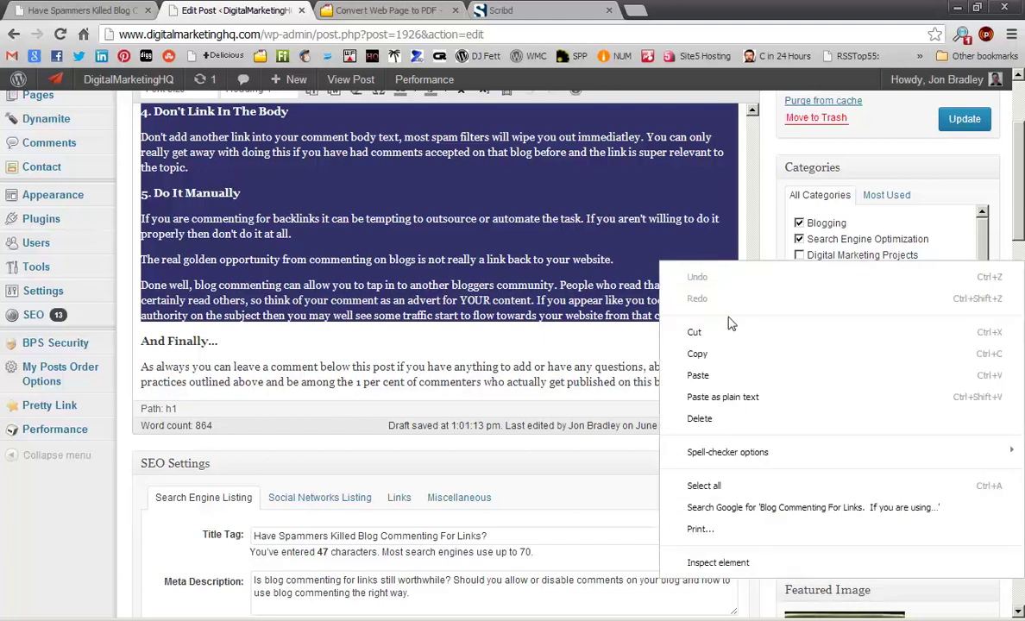
left_click(698, 353)
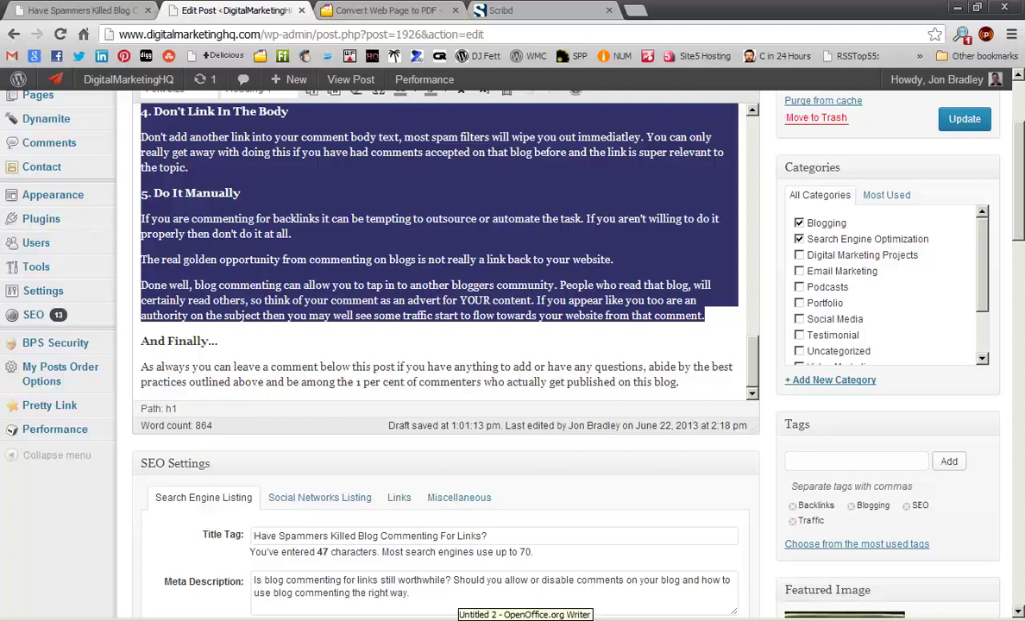
Switch to OpenOffice.org Writer, paste the copied post into the blank document and check its text and images
left_click(525, 618)
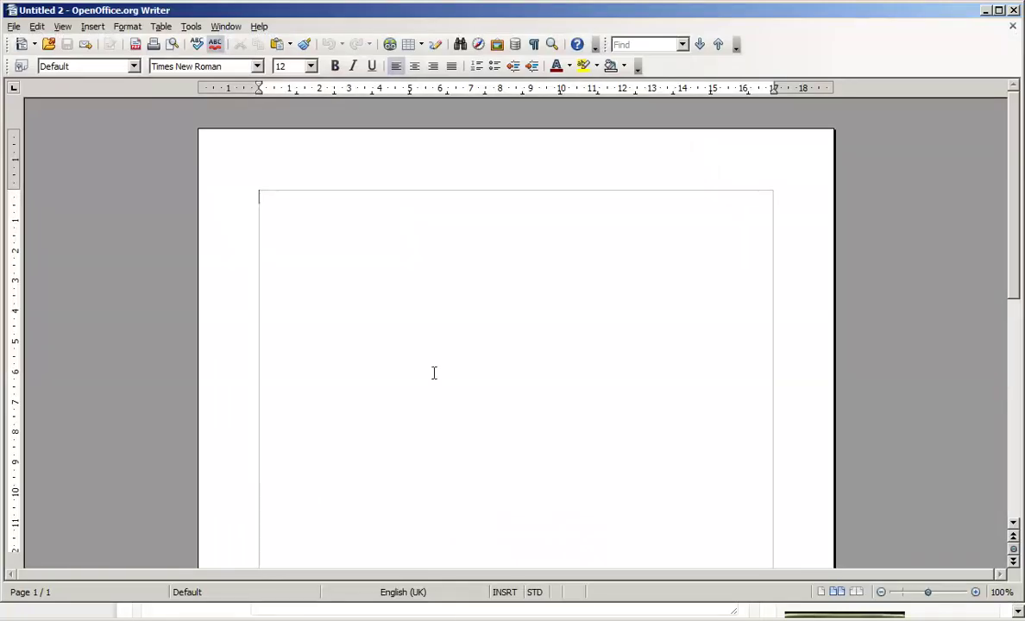
right_click(410, 224)
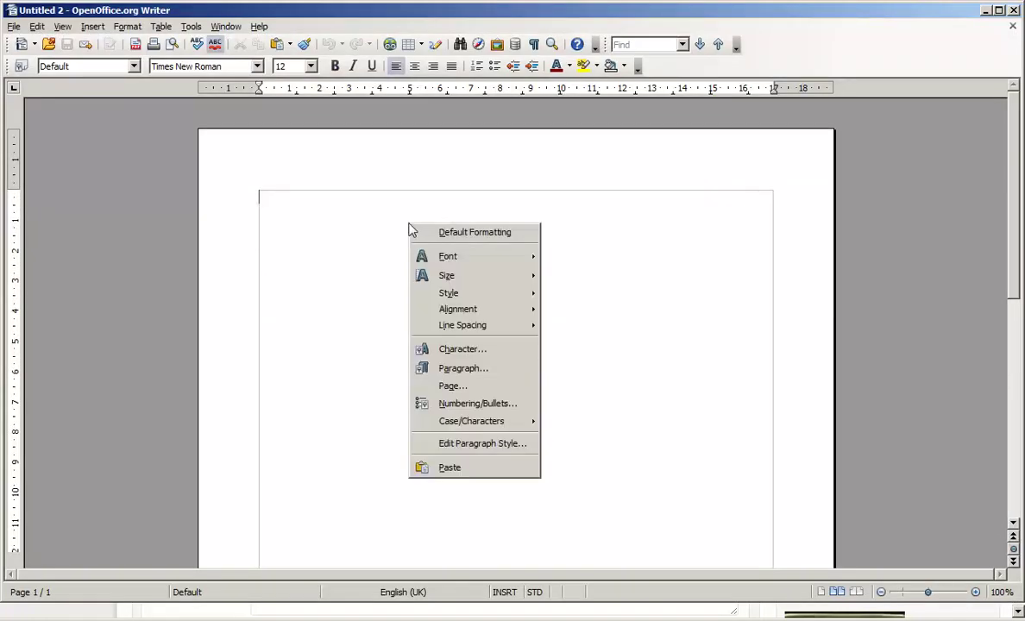
left_click(445, 471)
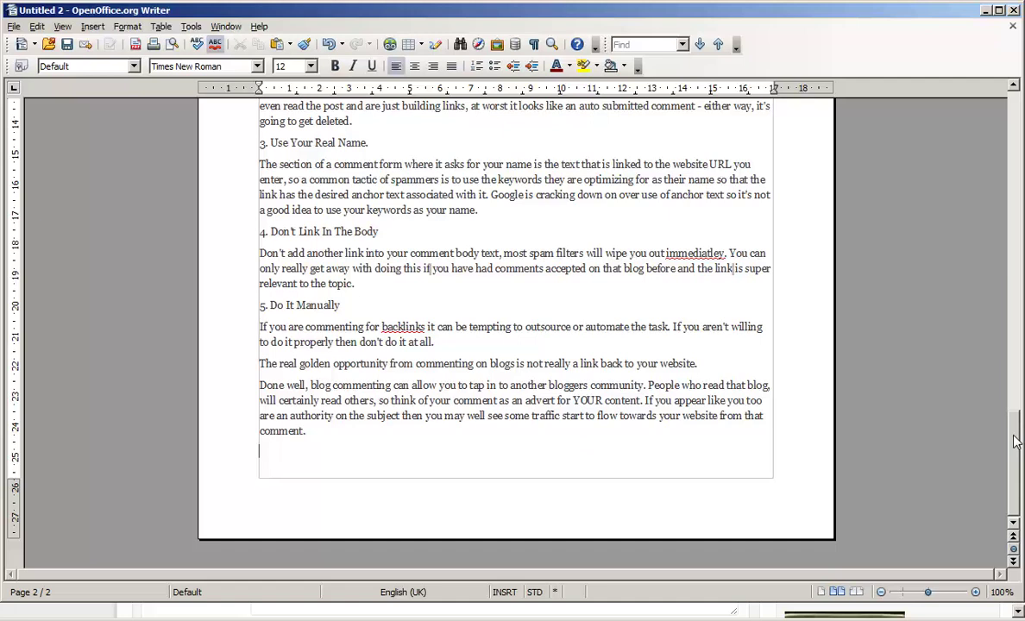
left_click_drag(1016, 442, 999, 329)
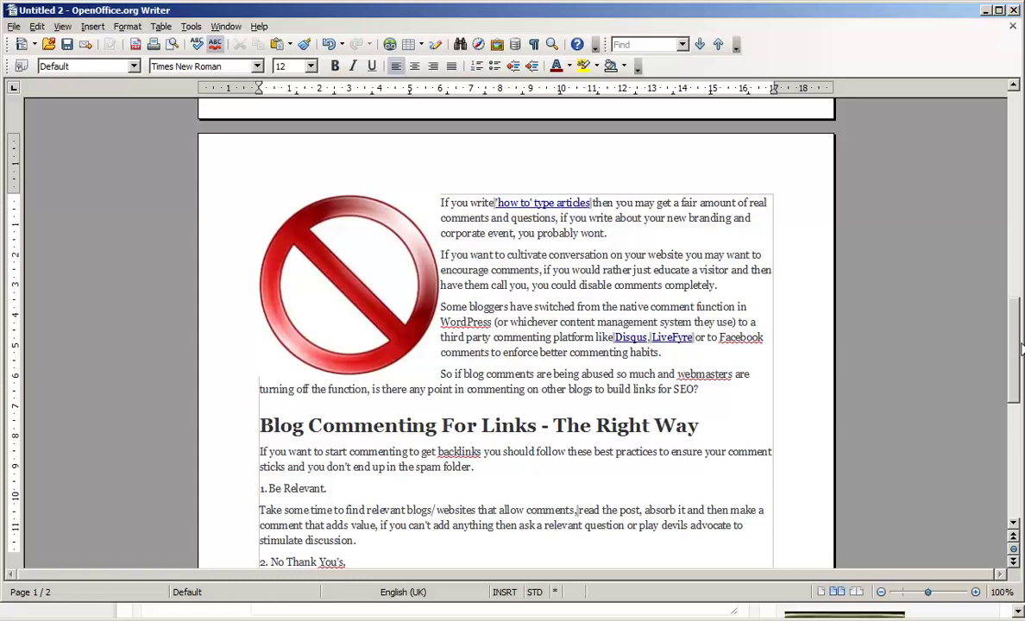
left_click_drag(1021, 349, 1010, 223)
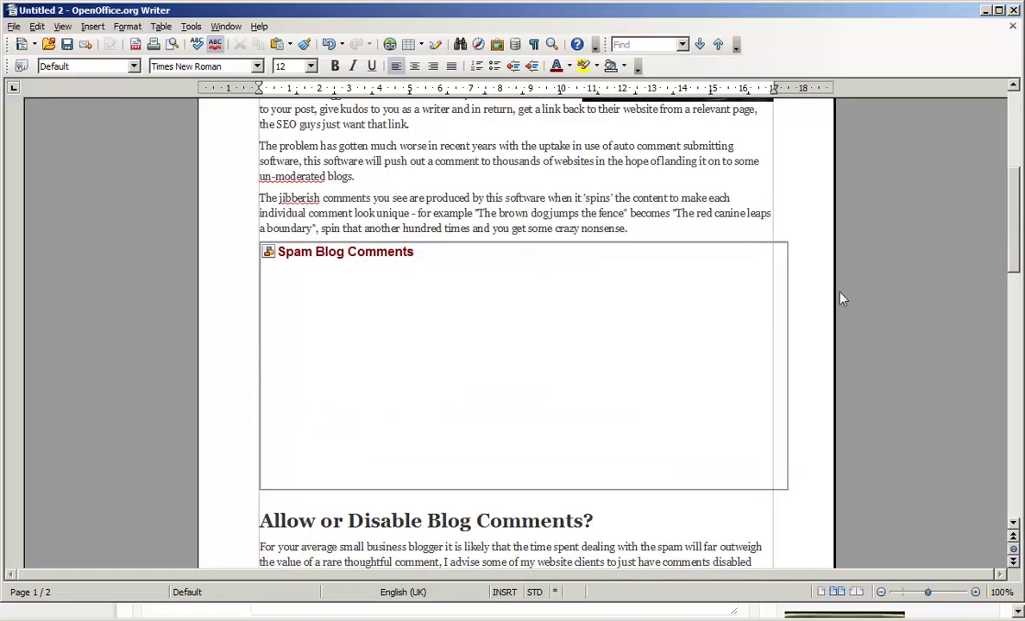
left_click_drag(1021, 214, 1017, 146)
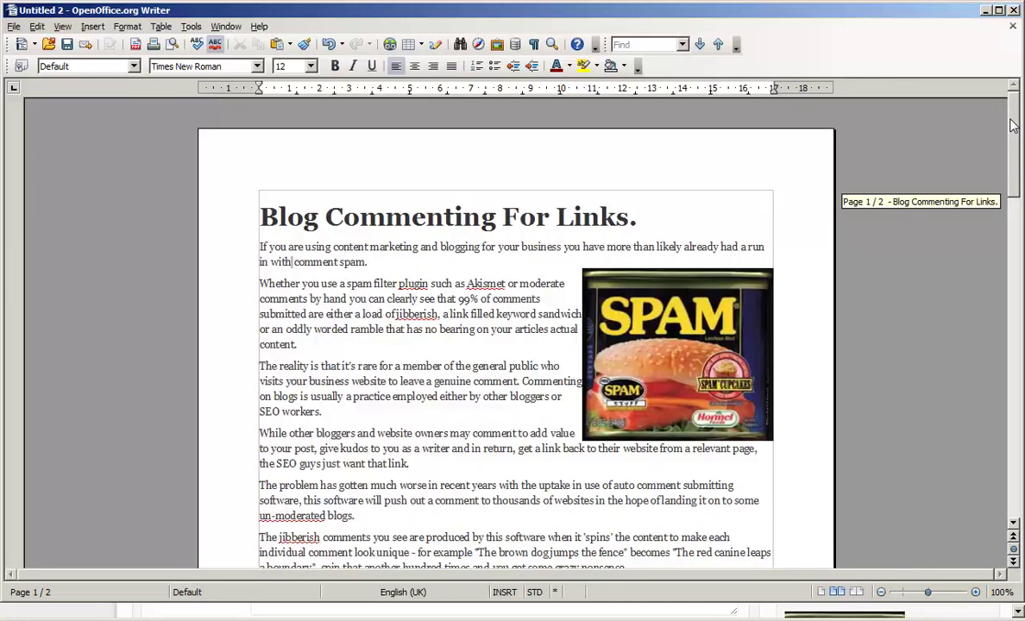
left_click_drag(1017, 147, 1019, 248)
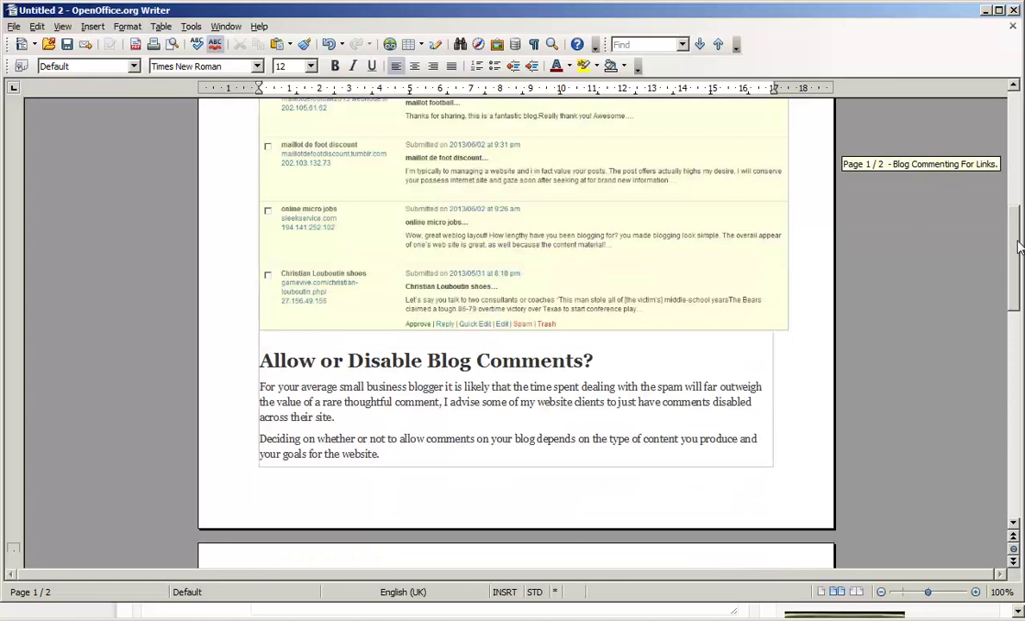
left_click_drag(1019, 248, 991, 121)
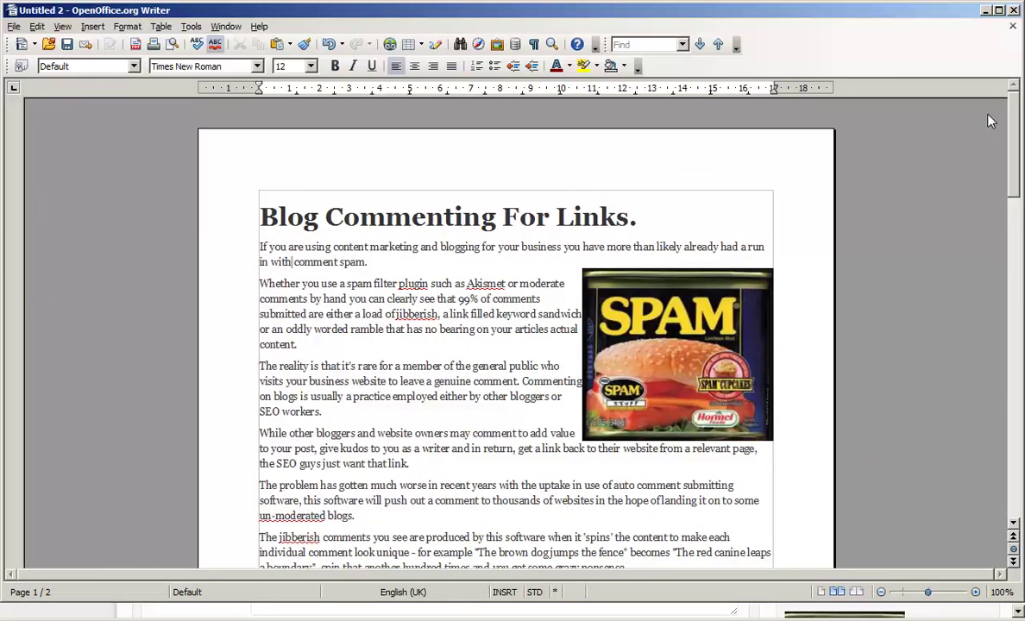
left_click(136, 45)
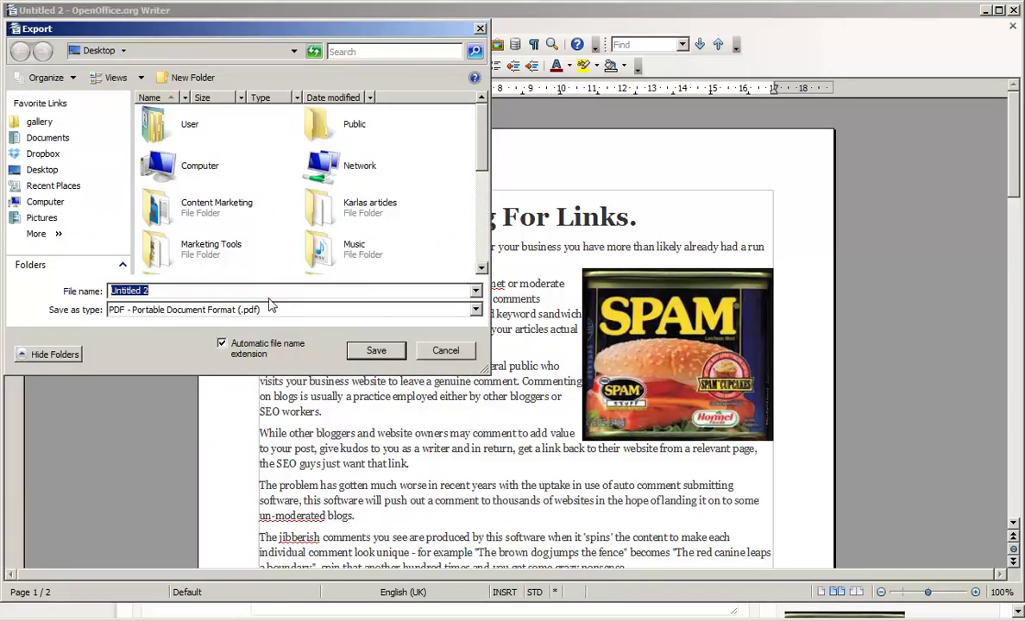
left_click(150, 292)
key("BackSpace")
key("BackSpace")
key("BackSpace")
key("BackSpace")
key("BackSpace")
key("BackSpace")
key("BackSpace")
key("BackSpace")
key("BackSpace")
key("BackSpace")
left_click(480, 29)
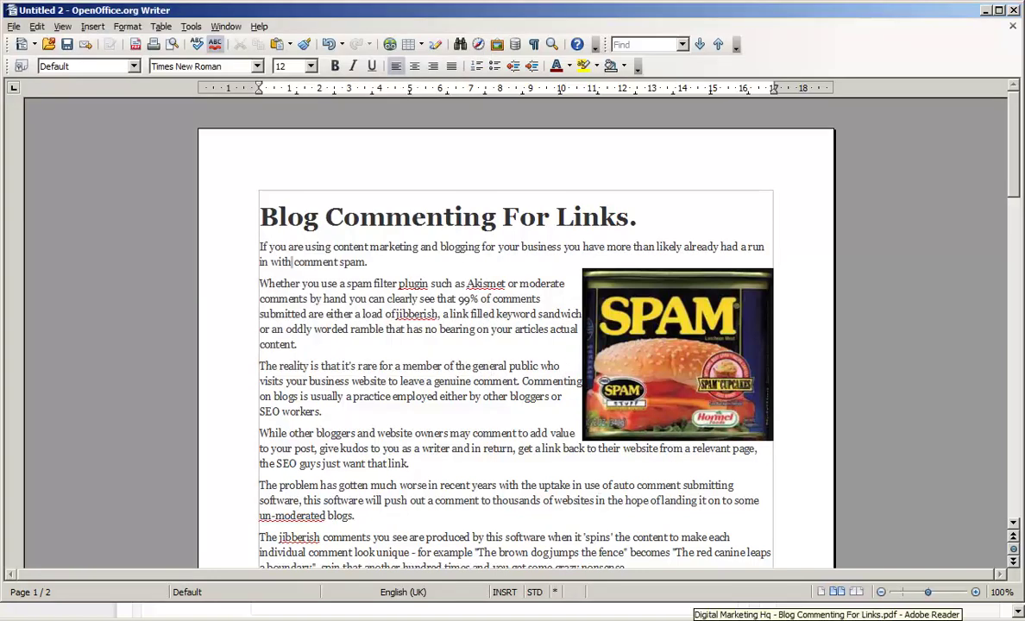
Switch to Adobe Reader and examine the text, images and links in "Digital Marketing Hq - Blog Commenting For Links.pdf"
left_click(827, 620)
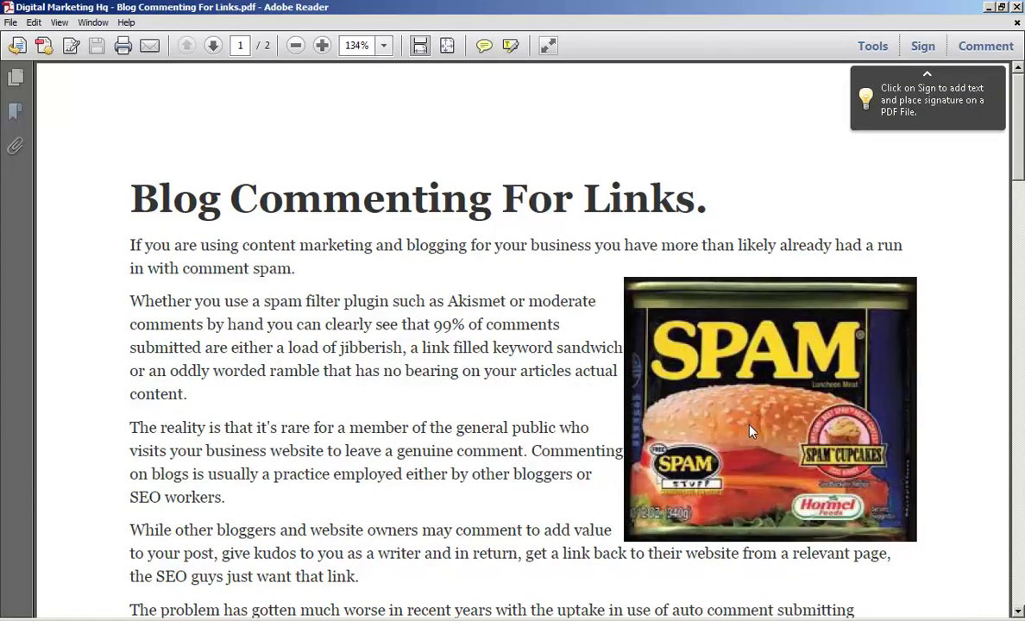
scroll(946, 134, "down", 3)
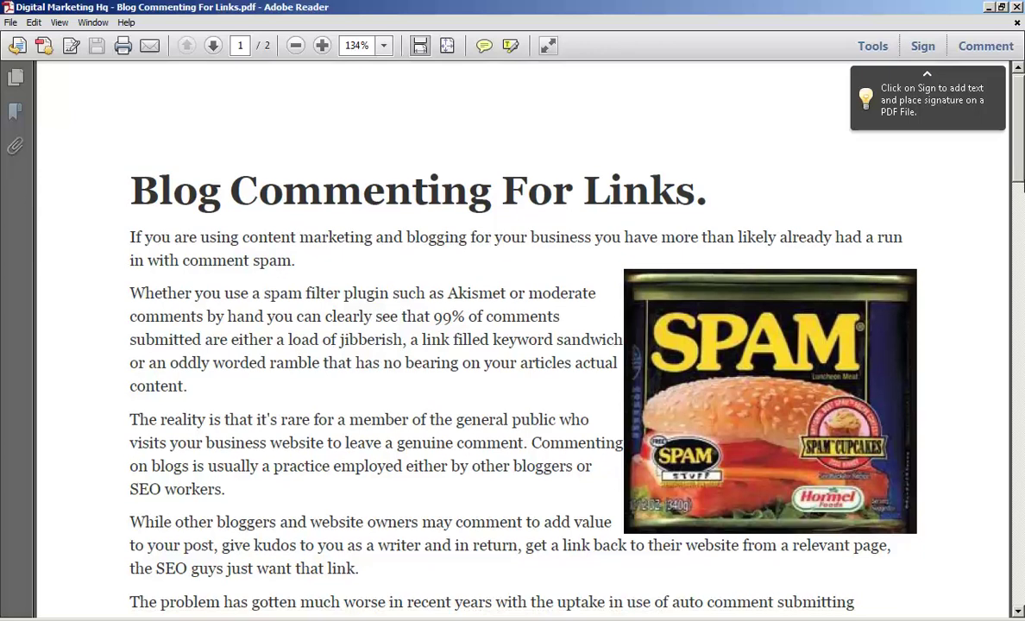
scroll(535, 337, "down", 7)
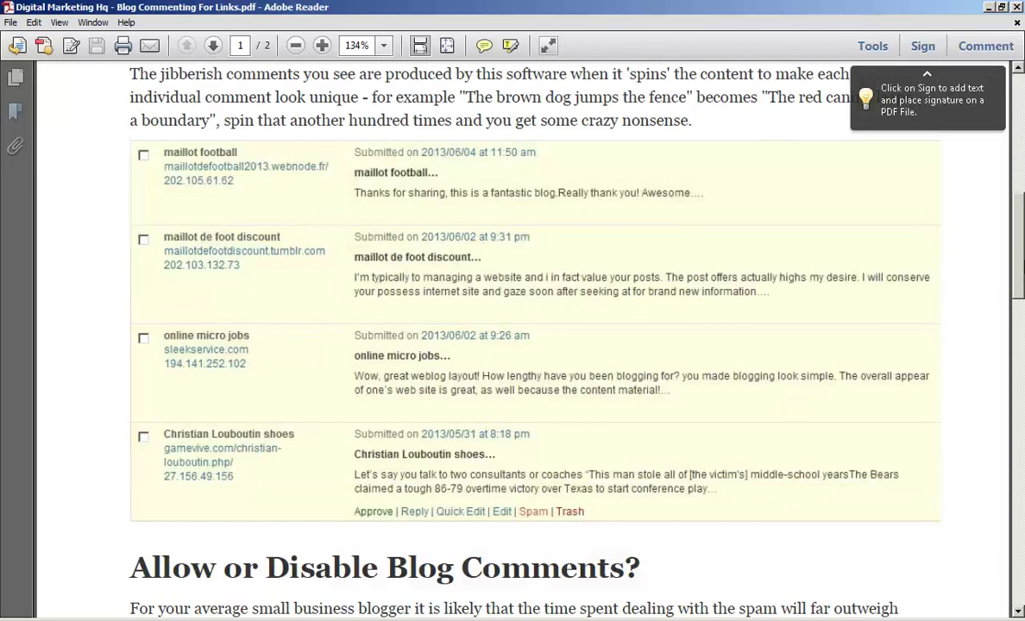
scroll(522, 337, "down", 20)
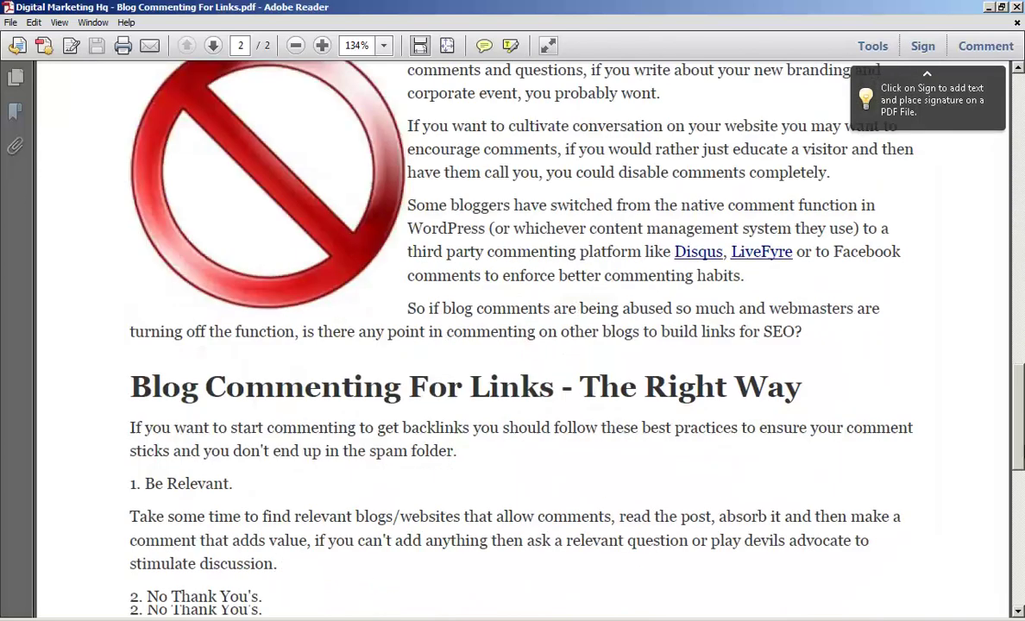
scroll(535, 337, "down", 5)
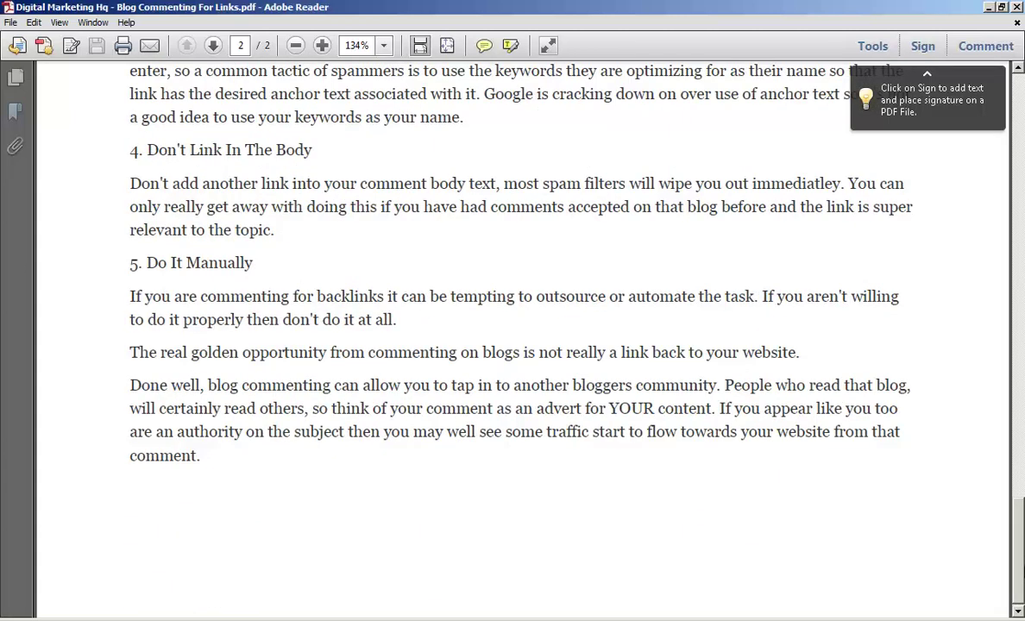
scroll(523, 337, "down", 1)
left_click_drag(1020, 604, 1020, 395)
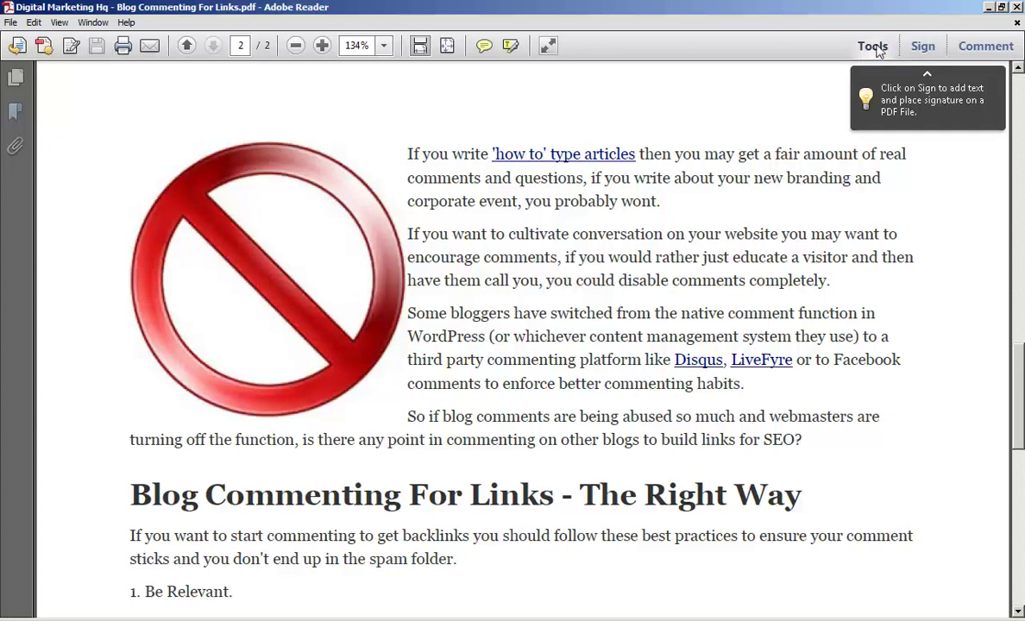
Return to the browser, switch to the Scribd page and open the account options
left_click(989, 8)
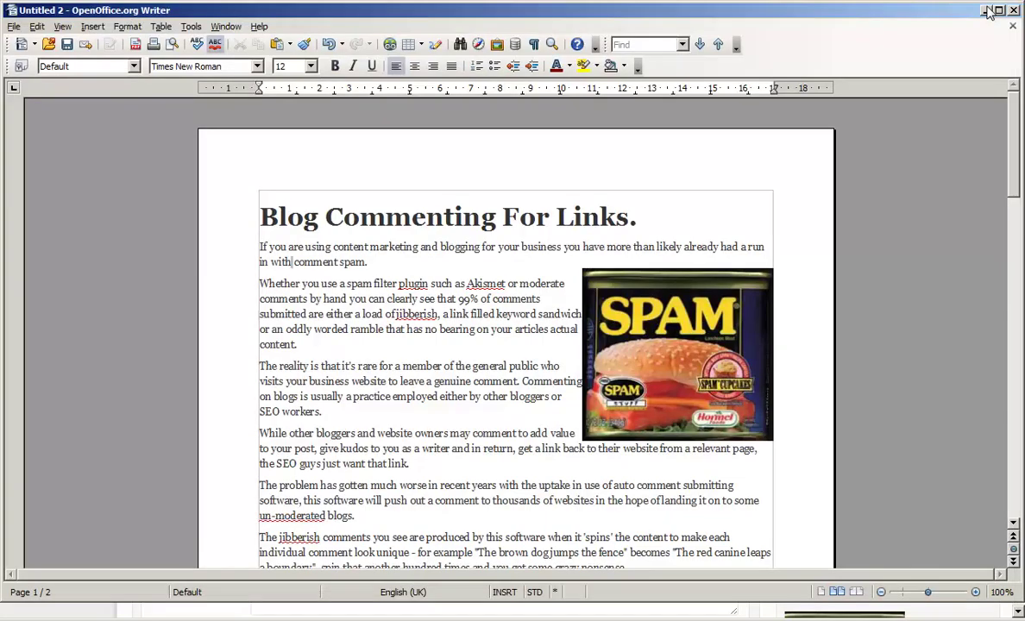
left_click(987, 10)
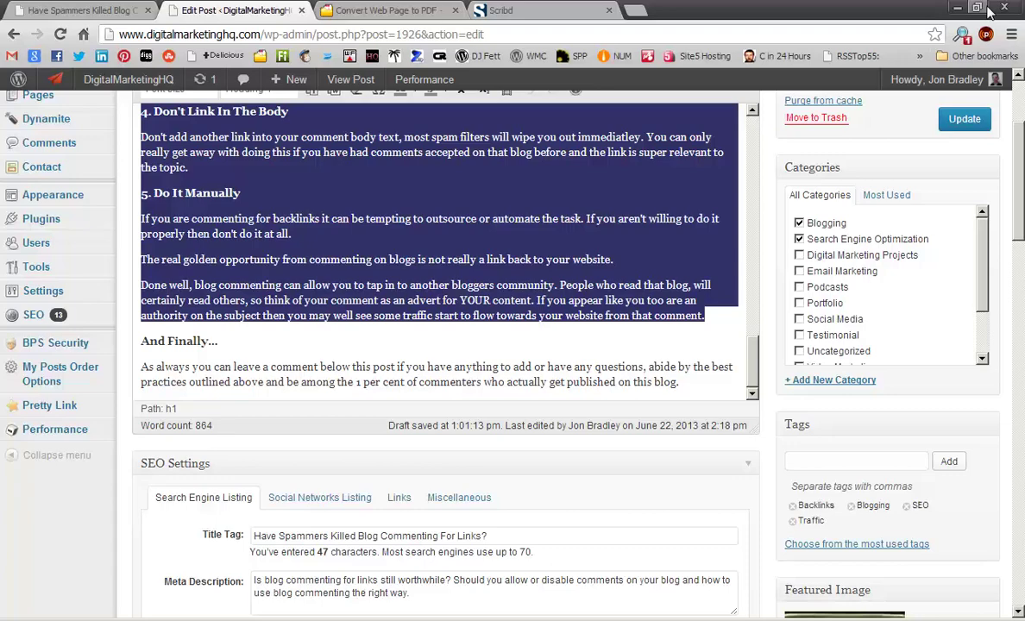
left_click(546, 11)
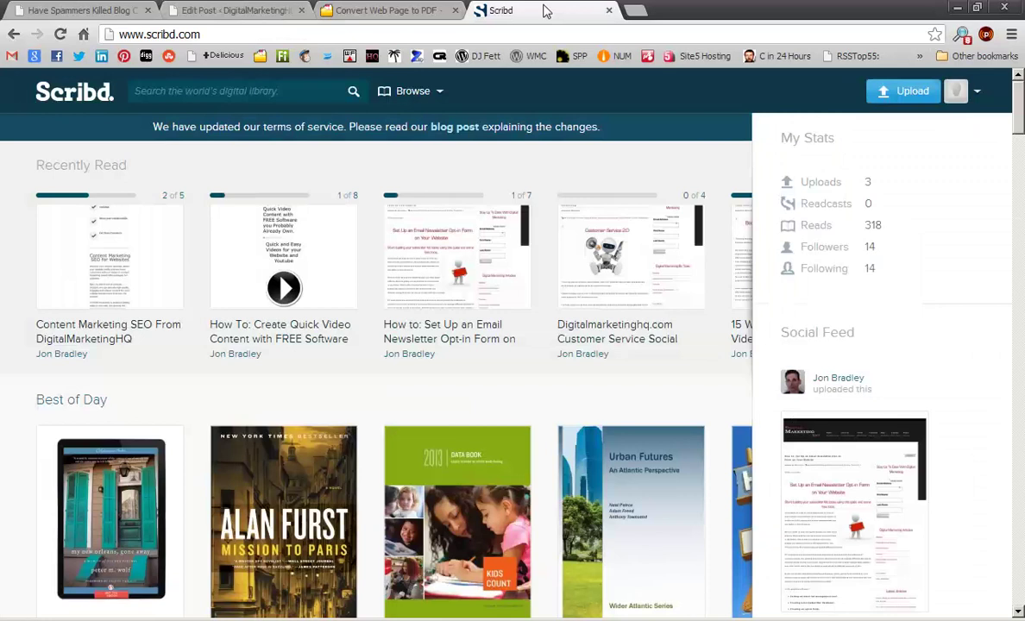
left_click(976, 92)
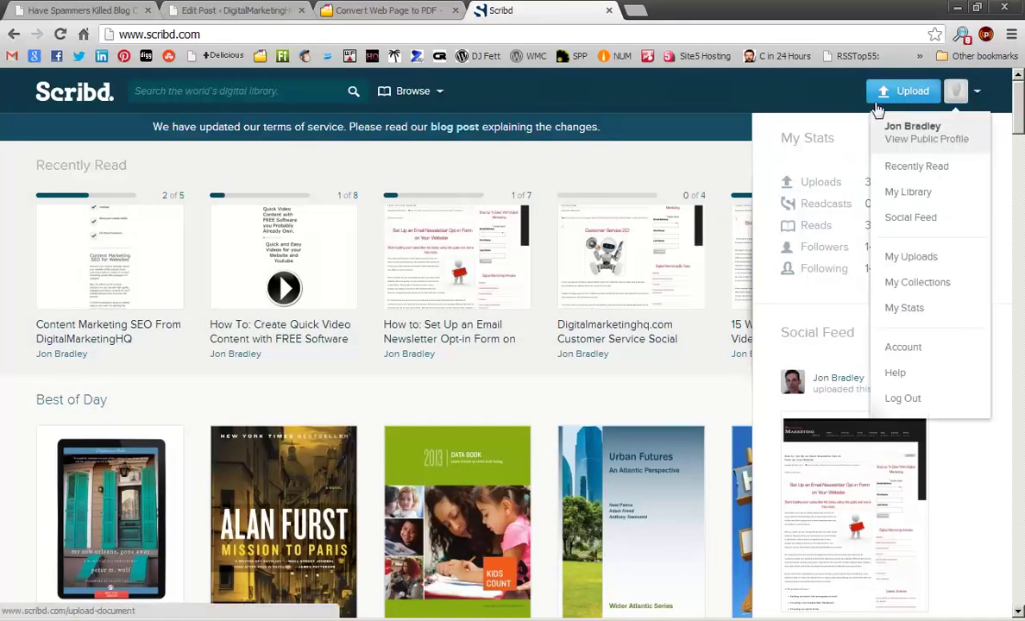